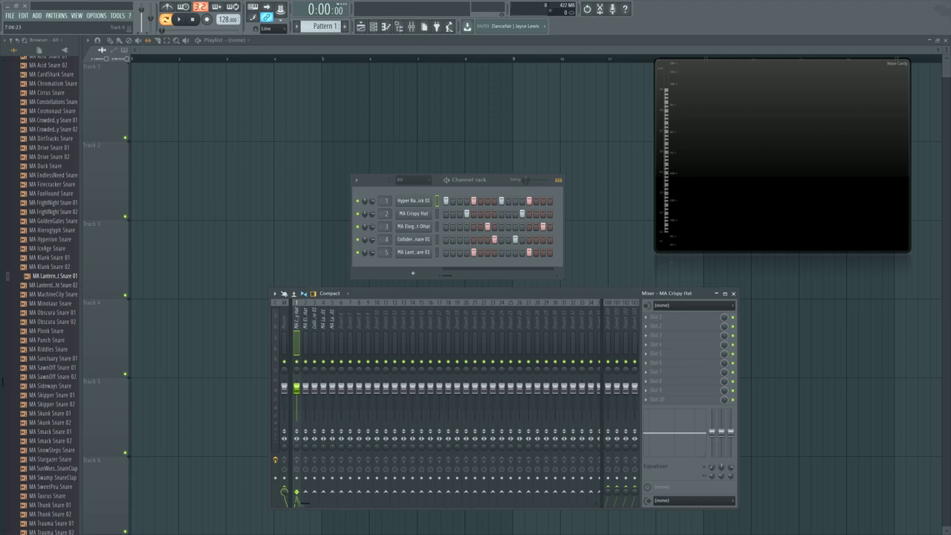
Select mixer Insert 12 to move off the MA Crispy Hat insert.
{"action": "left_click", "coordinate": [396, 327]}
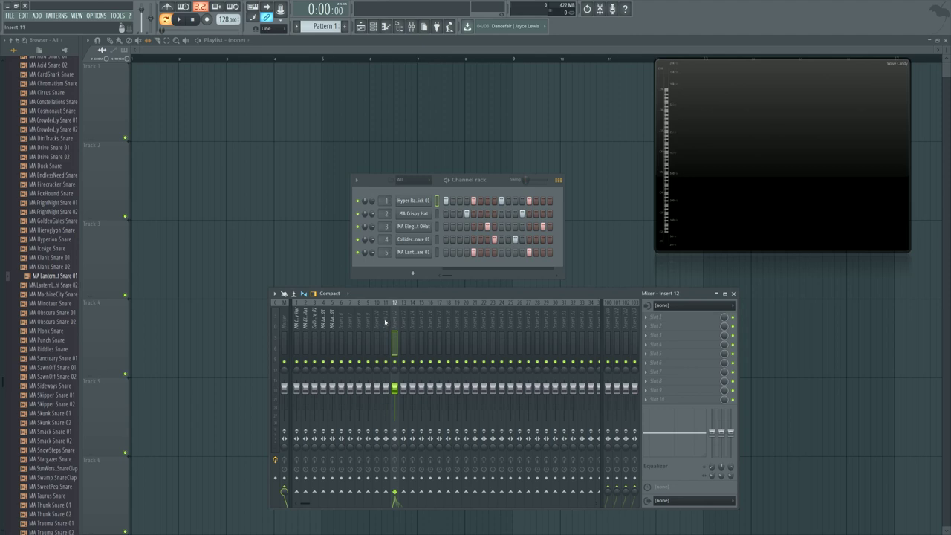
Browse the mixer inserts to the far end, then select the Current track holding Wave Candy.
{"action": "left_click", "coordinate": [285, 324]}
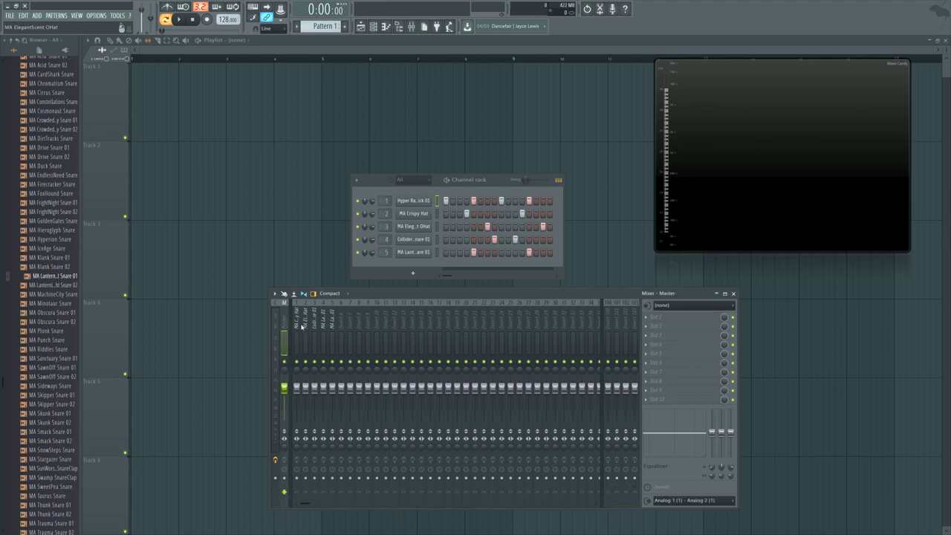
{"action": "left_click", "coordinate": [315, 324]}
{"action": "left_click", "coordinate": [466, 324]}
{"action": "left_click", "coordinate": [475, 324]}
{"action": "left_click", "coordinate": [634, 324]}
{"action": "key", "text": "Left"}
{"action": "key", "text": "Left"}
{"action": "key", "text": "Left"}
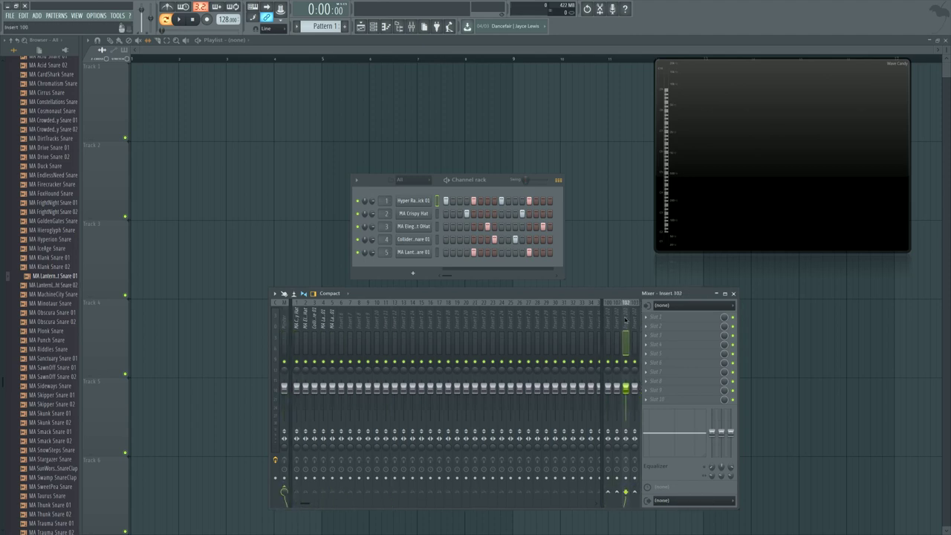
{"action": "left_click", "coordinate": [285, 324]}
{"action": "left_click", "coordinate": [276, 324]}
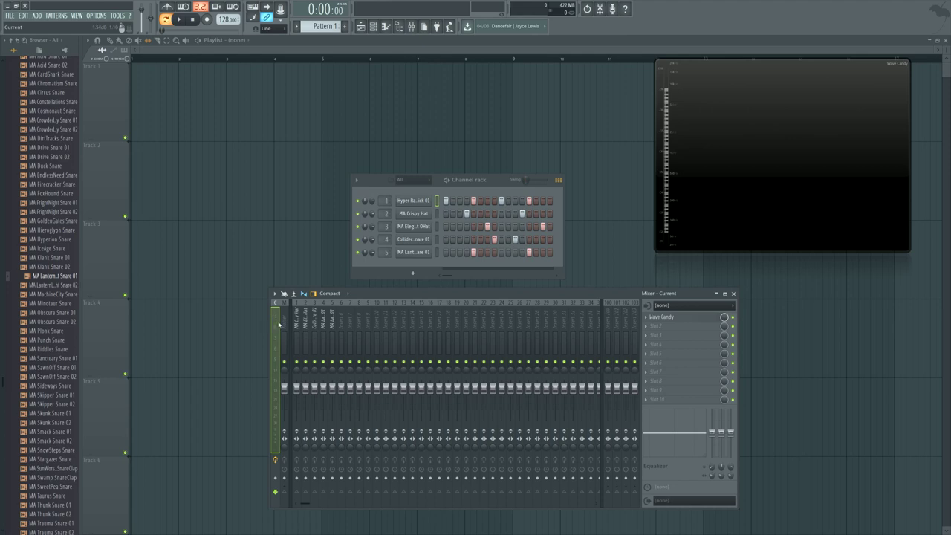
Switch between MA Crispy Hat, Current, Insert 11 and Insert 16, ending on MA Crispy Hat.
{"action": "left_click", "coordinate": [296, 325]}
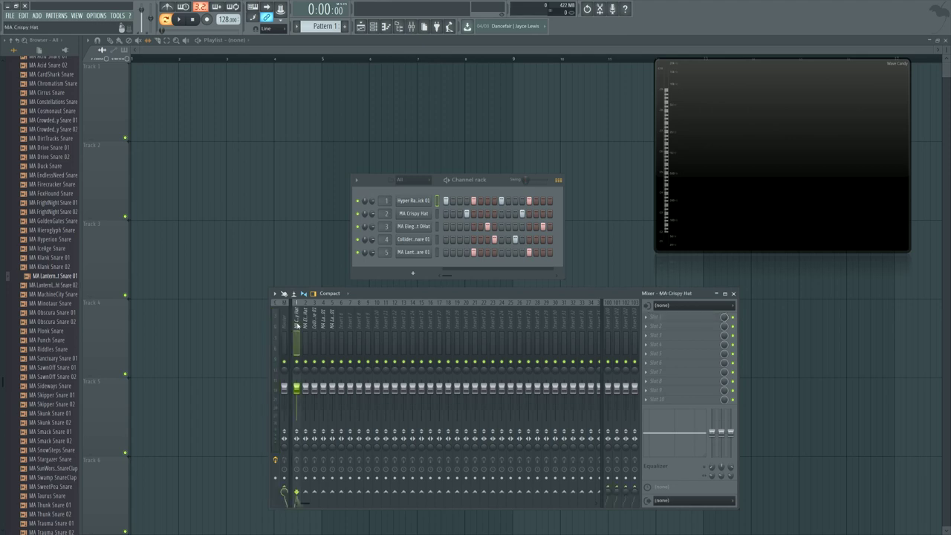
{"action": "left_click", "coordinate": [275, 321]}
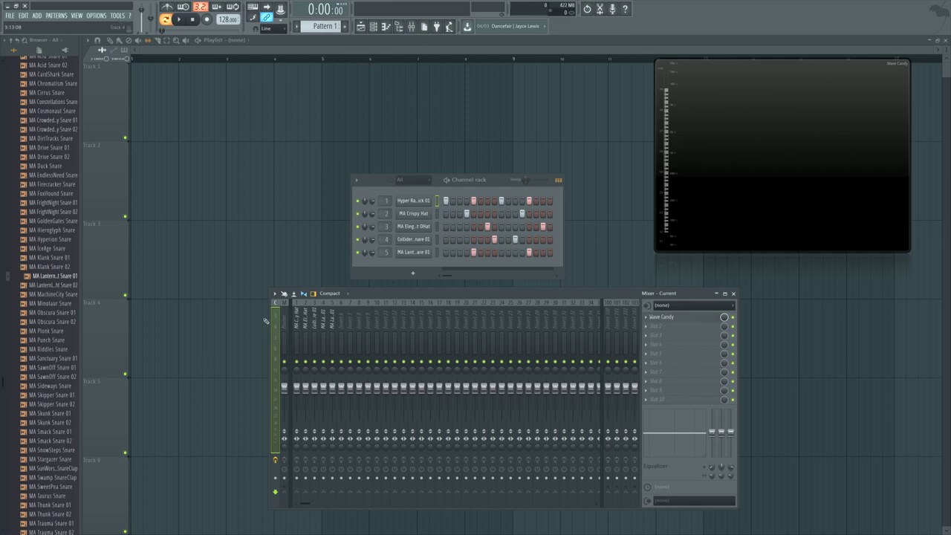
{"action": "left_click", "coordinate": [384, 318]}
{"action": "left_click", "coordinate": [433, 322]}
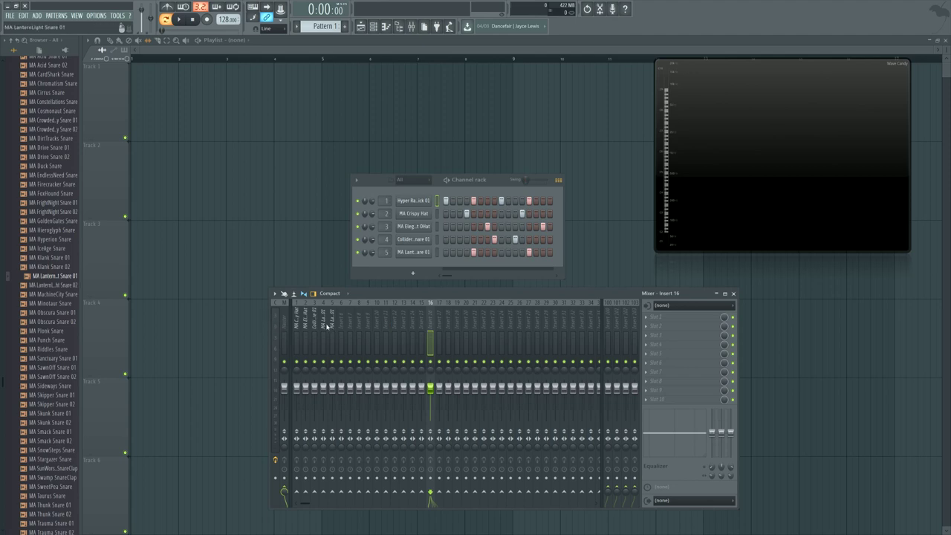
{"action": "left_click", "coordinate": [297, 327]}
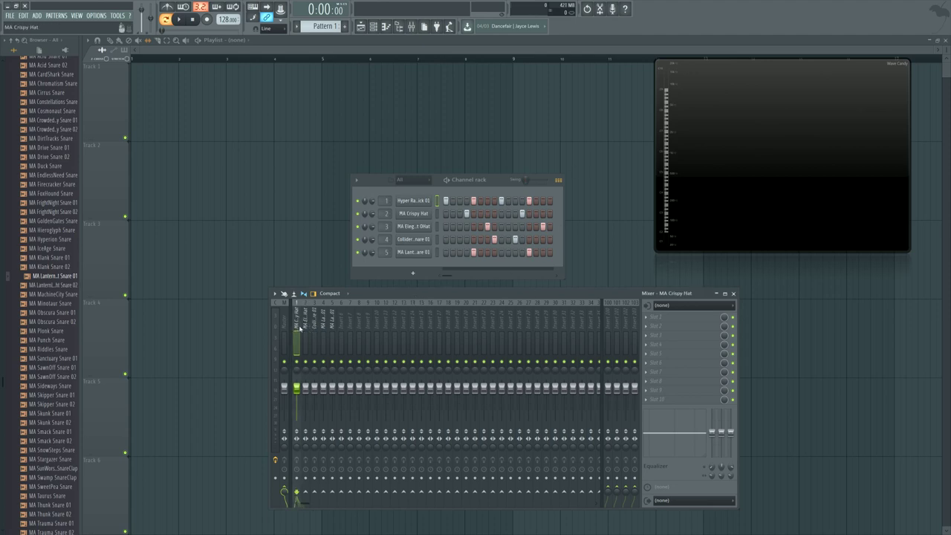
Briefly play the pattern, then check the Current track's Wave Candy and the Master track.
{"action": "key", "text": "space"}
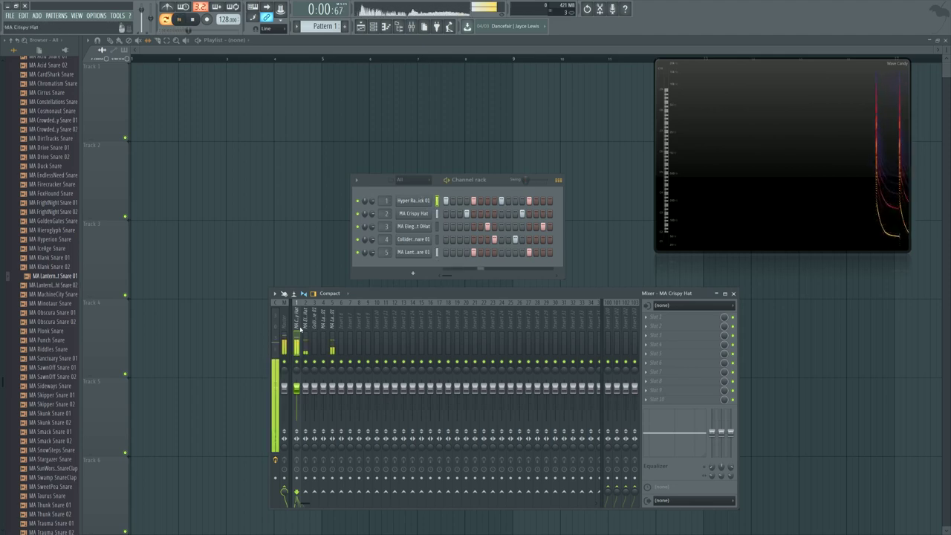
{"action": "key", "text": "space"}
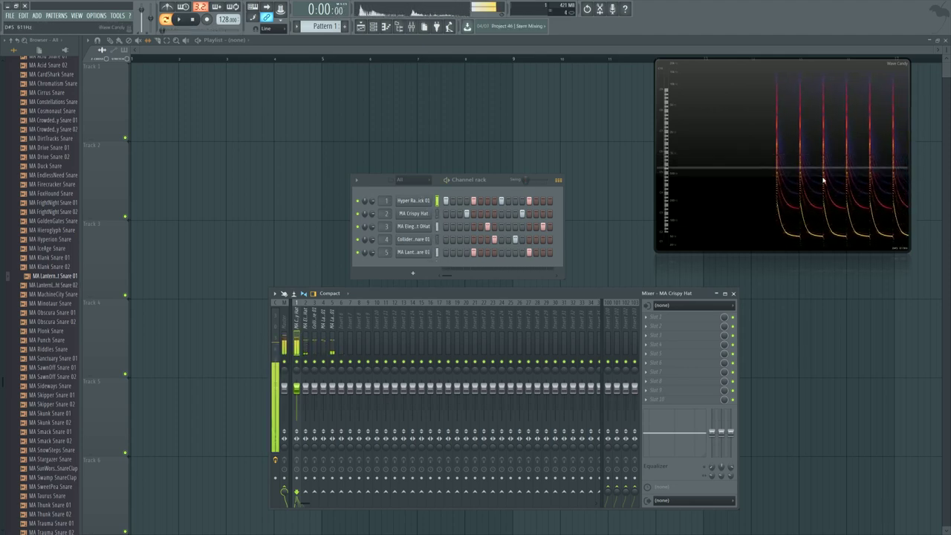
{"action": "left_click", "coordinate": [801, 154]}
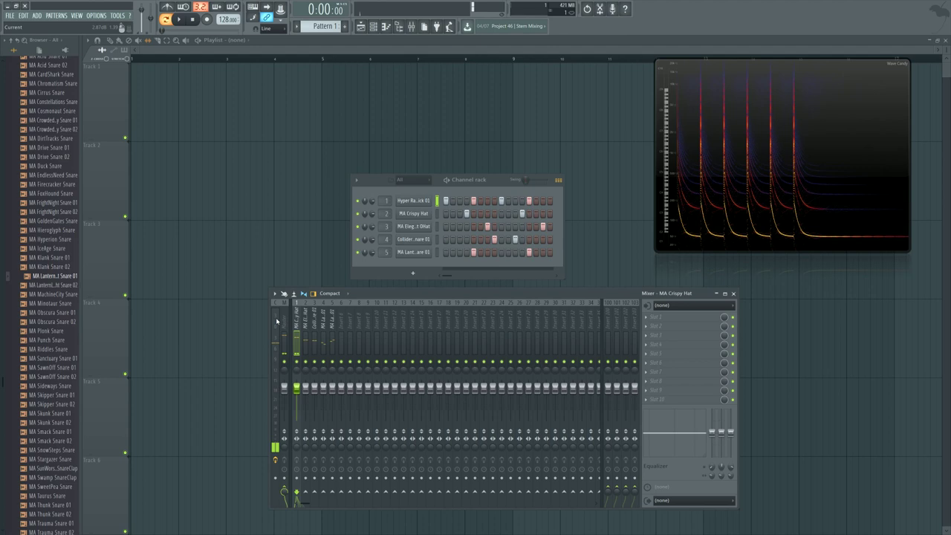
{"action": "left_click", "coordinate": [685, 324]}
{"action": "left_click", "coordinate": [685, 324]}
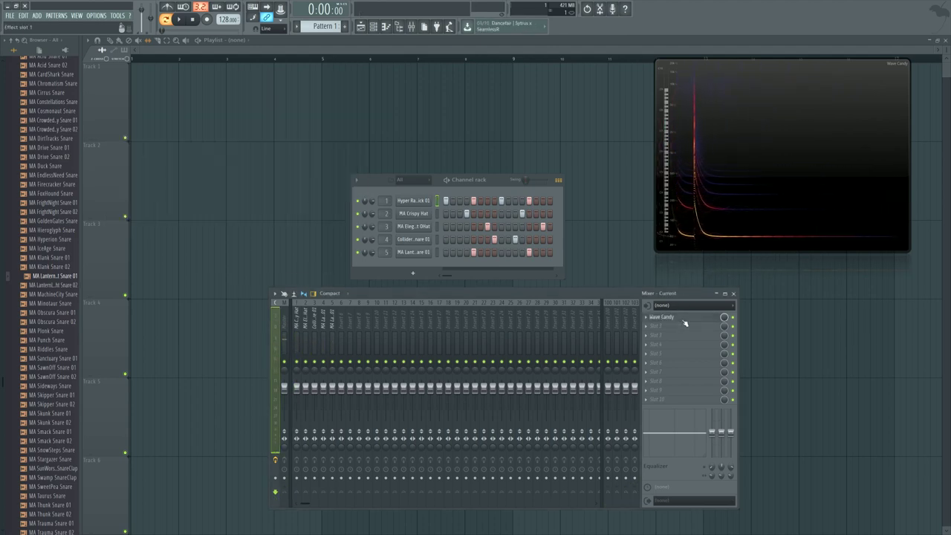
Play while selecting inserts 2 (ElegantScent OHat), 3 (Collider XY Snare 01), 4 and 5, then stop.
{"action": "left_click", "coordinate": [306, 324]}
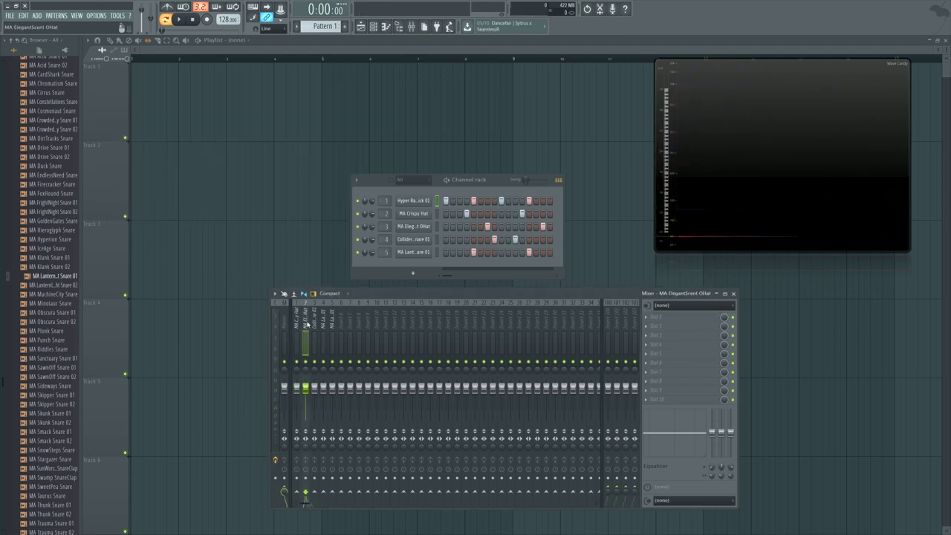
{"action": "key", "text": "space"}
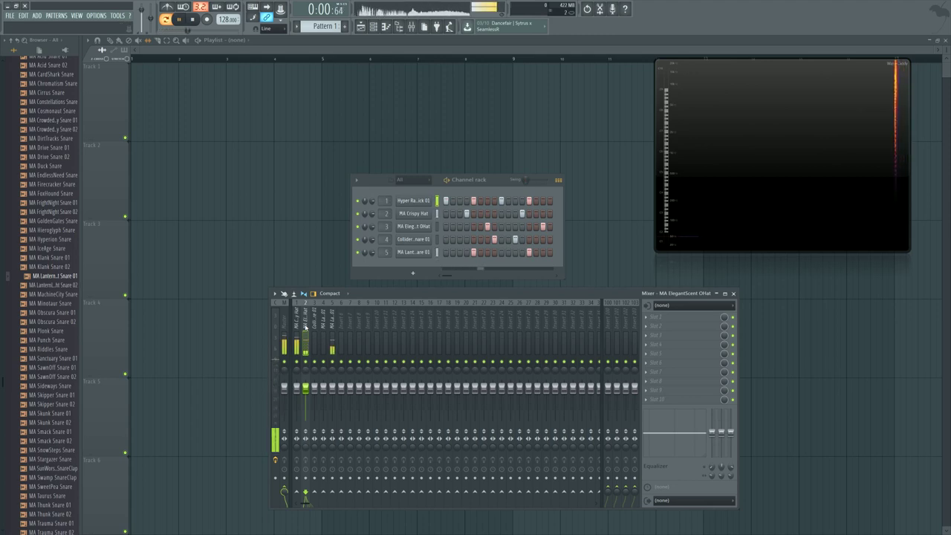
{"action": "key", "text": "space"}
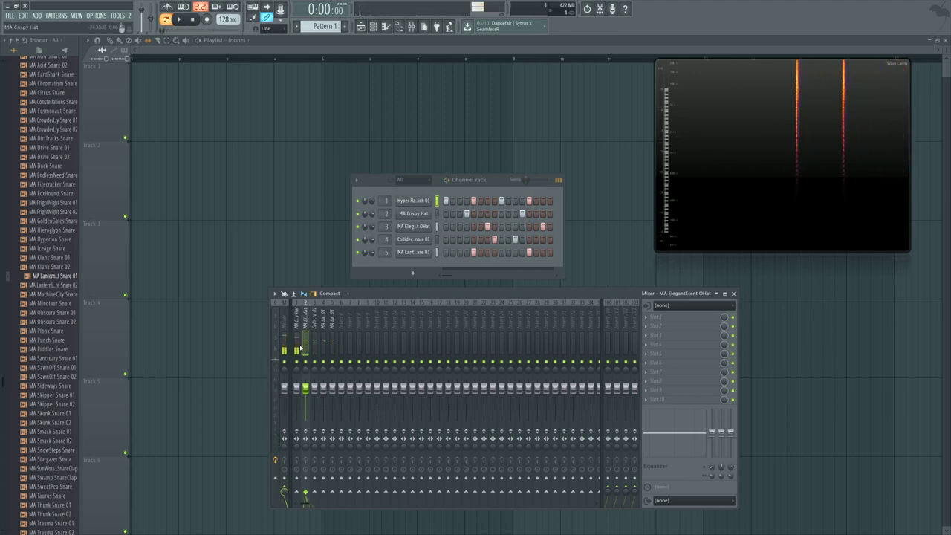
{"action": "left_click", "coordinate": [318, 329]}
{"action": "key", "text": "space"}
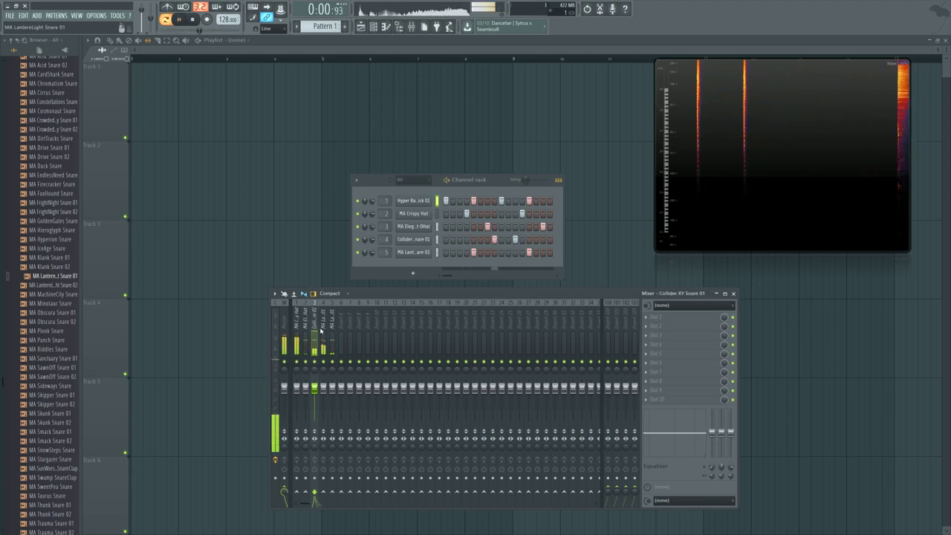
{"action": "left_click", "coordinate": [324, 329]}
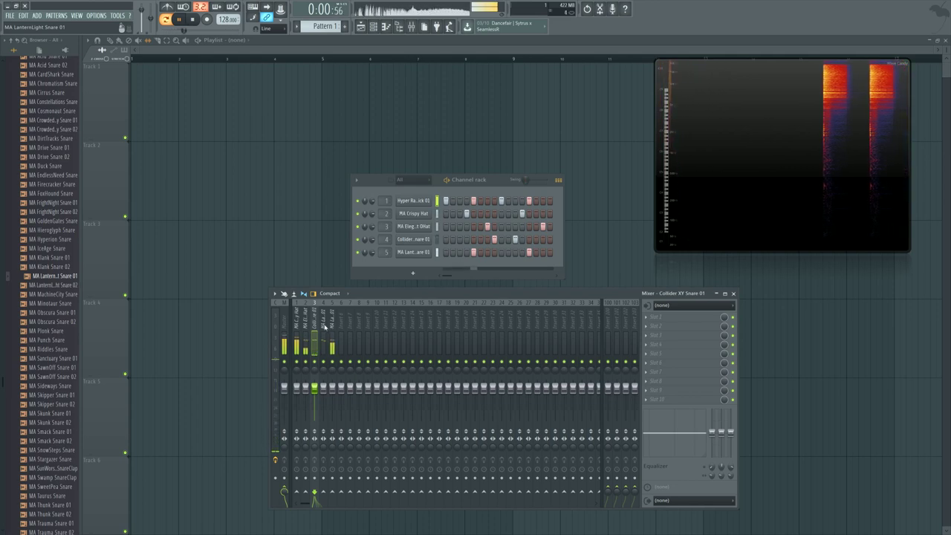
{"action": "left_click", "coordinate": [332, 330]}
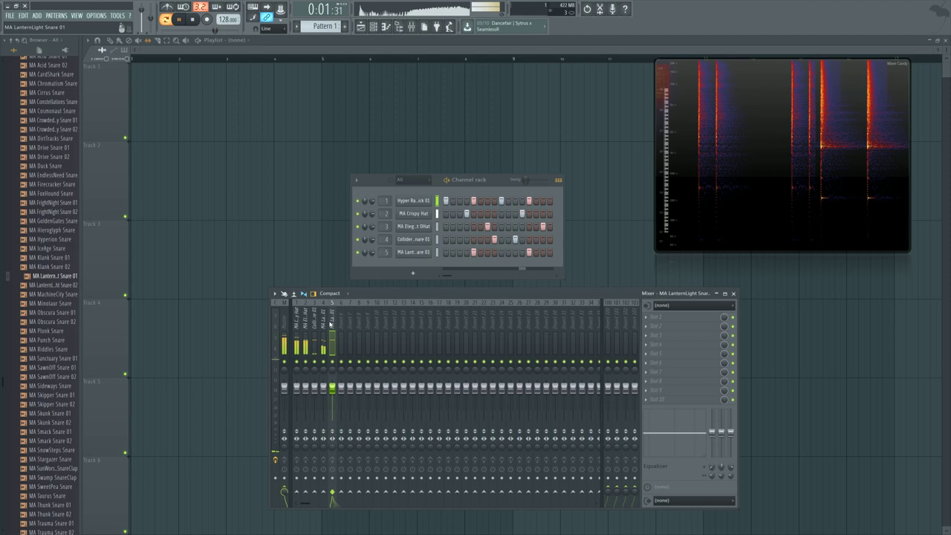
{"action": "key", "text": "space"}
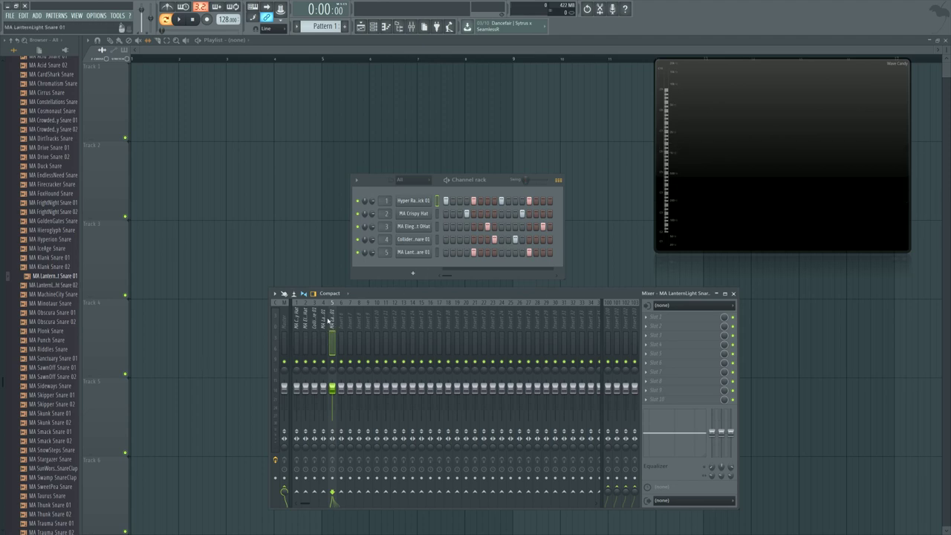
Step through inserts 4, 2 and 1, play briefly on the Current track, and open slot 2's plugin menu.
{"action": "left_click", "coordinate": [323, 331]}
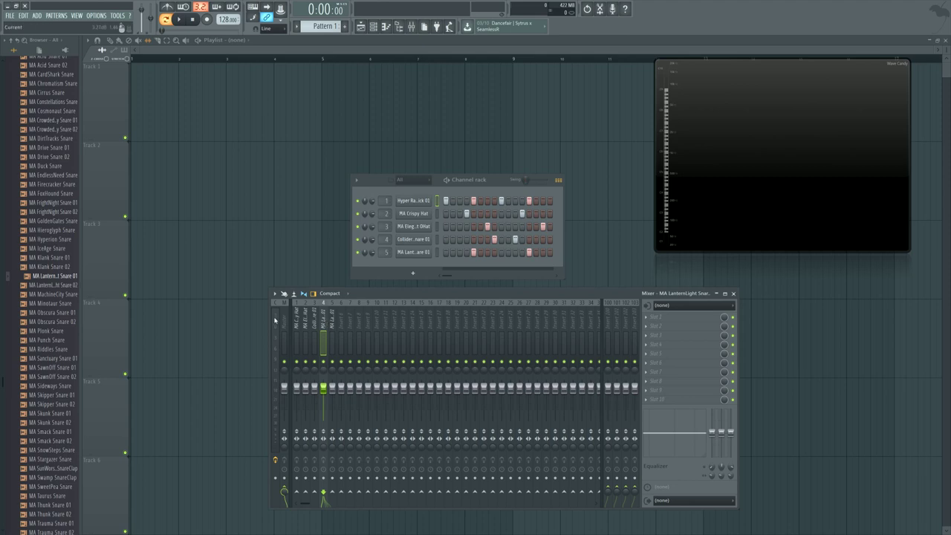
{"action": "left_click", "coordinate": [305, 321]}
{"action": "left_click", "coordinate": [297, 319]}
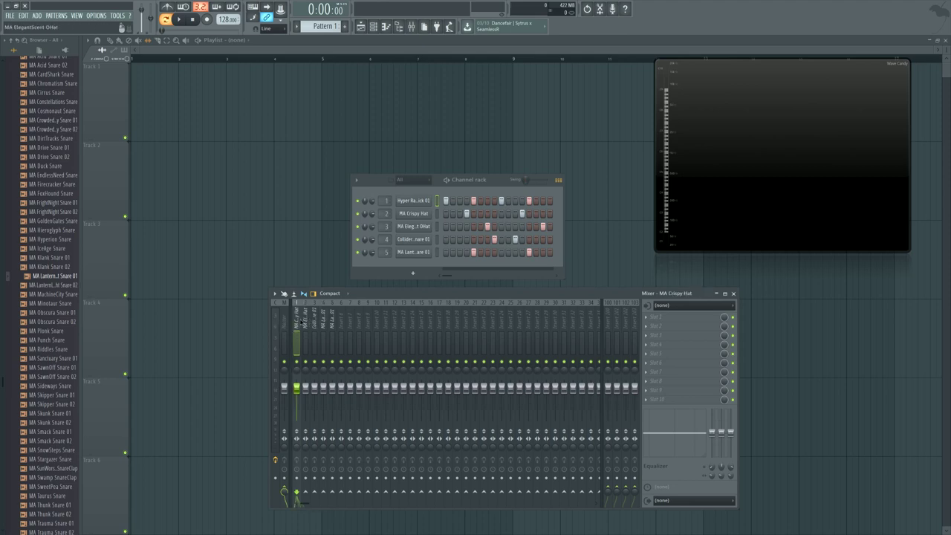
{"action": "left_click", "coordinate": [276, 327]}
{"action": "key", "text": "space"}
{"action": "key", "text": "space"}
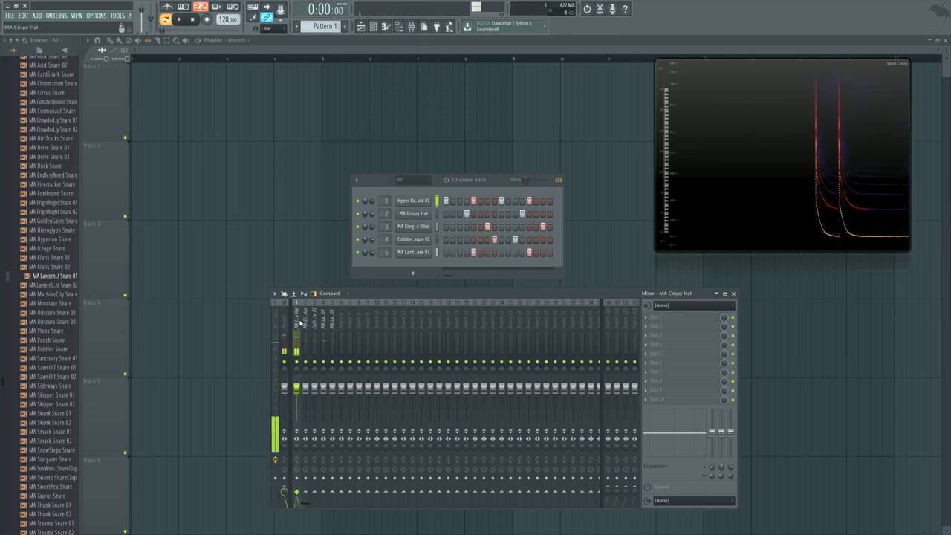
{"action": "left_click", "coordinate": [275, 375]}
{"action": "left_click", "coordinate": [656, 325]}
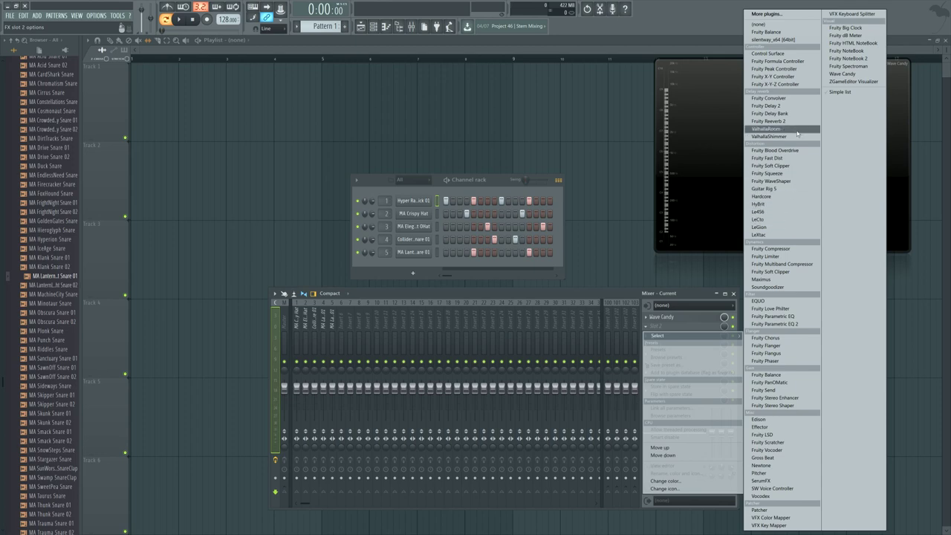
Load Fruity dB Meter into the Current track's second slot and nudge its window right.
{"action": "left_click", "coordinate": [846, 35]}
{"action": "left_click_drag", "start_coordinate": [163, 95], "coordinate": [190, 95]}
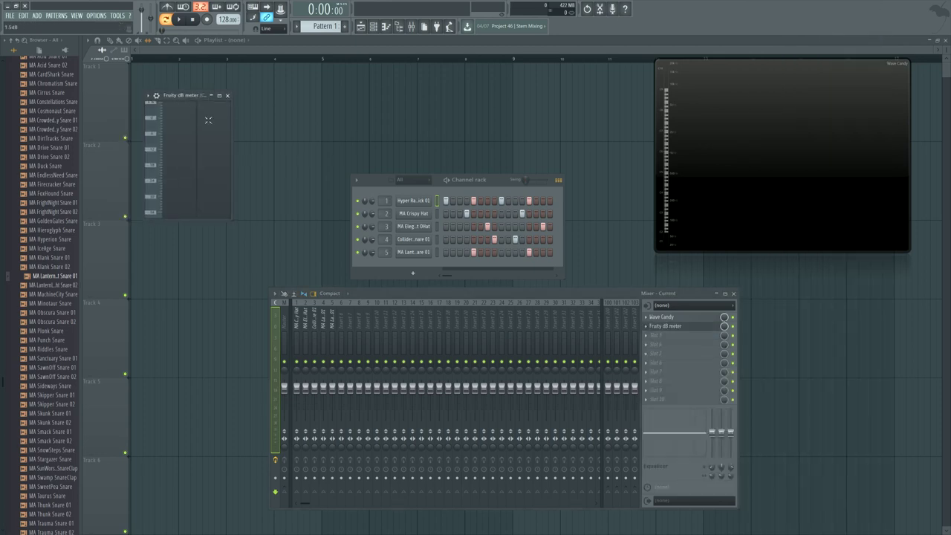
Play, enlarge the dB meter window, and meter inserts 1, 2 and 4 before stopping.
{"action": "key", "text": "space"}
{"action": "left_click_drag", "start_coordinate": [231, 221], "coordinate": [254, 327]}
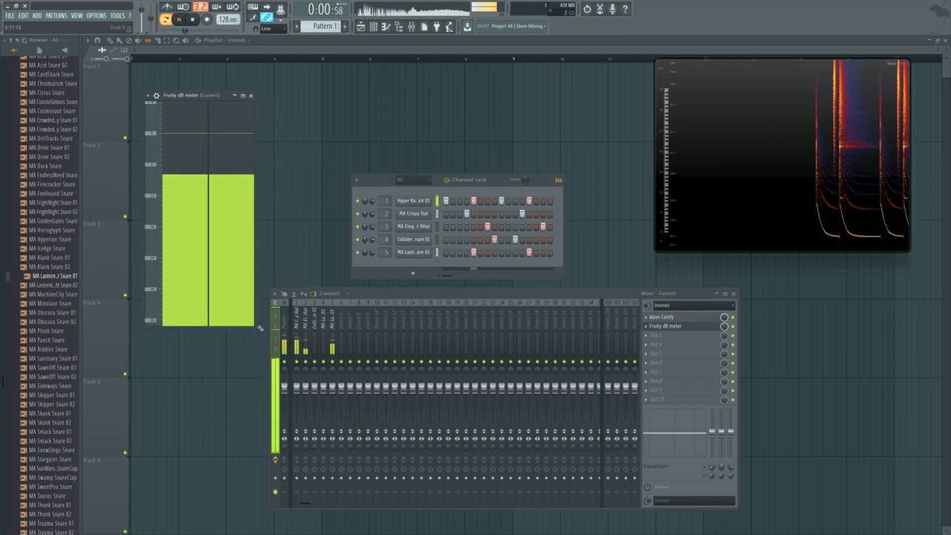
{"action": "left_click", "coordinate": [298, 318]}
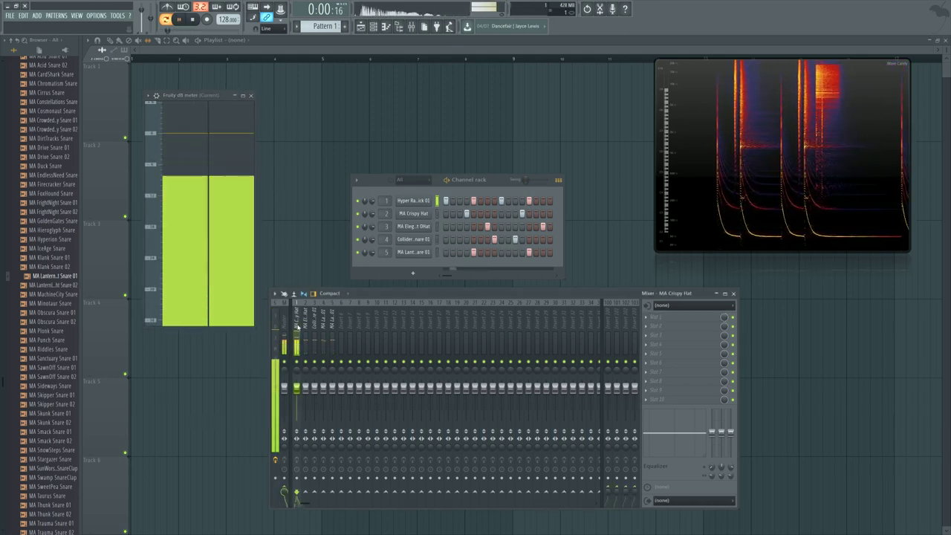
{"action": "left_click", "coordinate": [306, 320]}
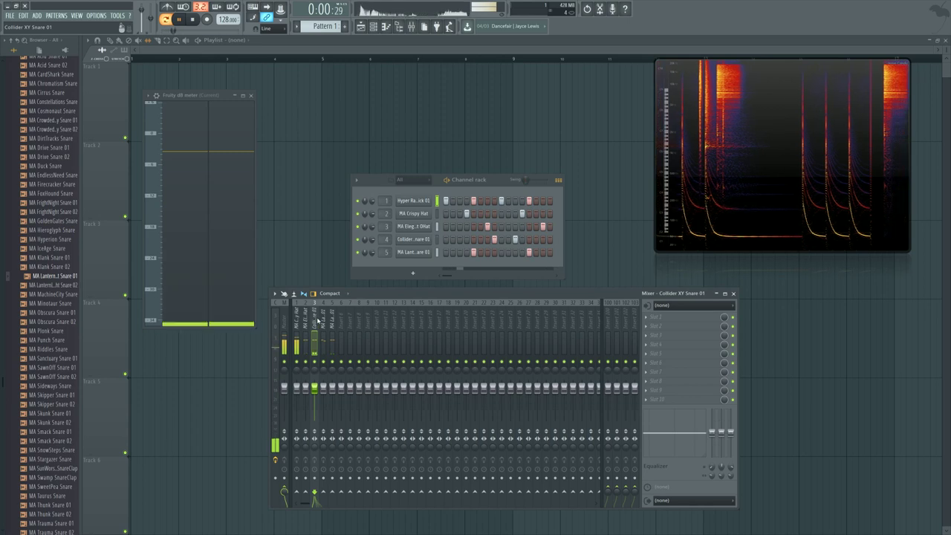
{"action": "left_click", "coordinate": [323, 321]}
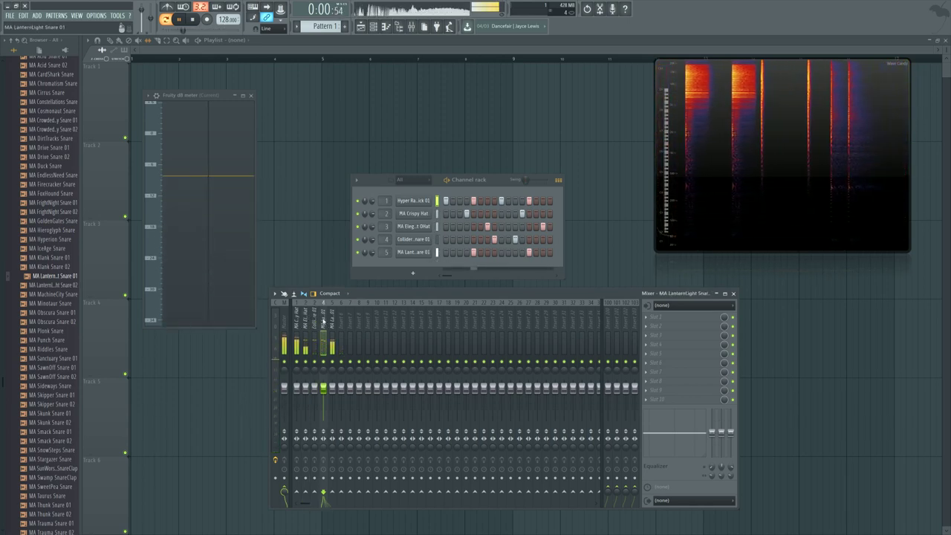
{"action": "key", "text": "space"}
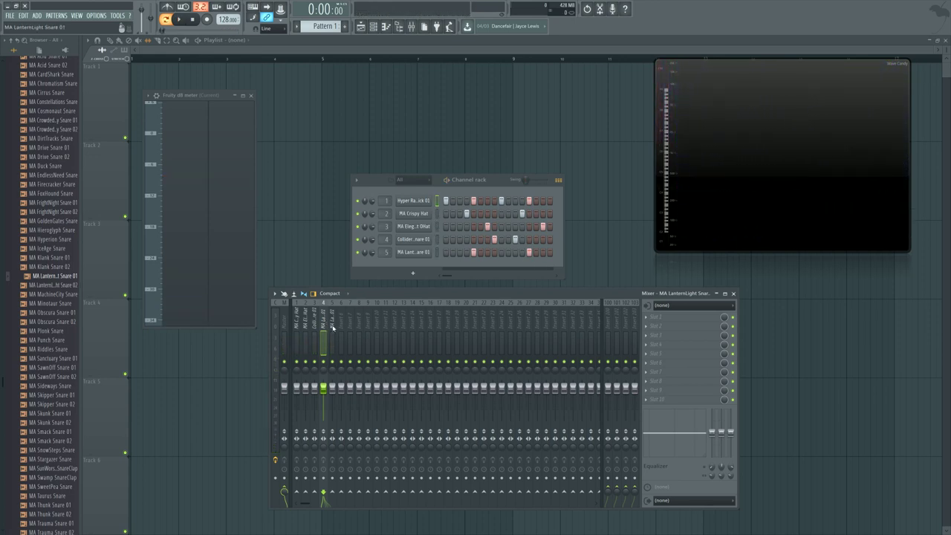
Review Wave Candy and the dB meter on the Current track, check Master, then select MA Crispy Hat.
{"action": "left_click", "coordinate": [276, 323]}
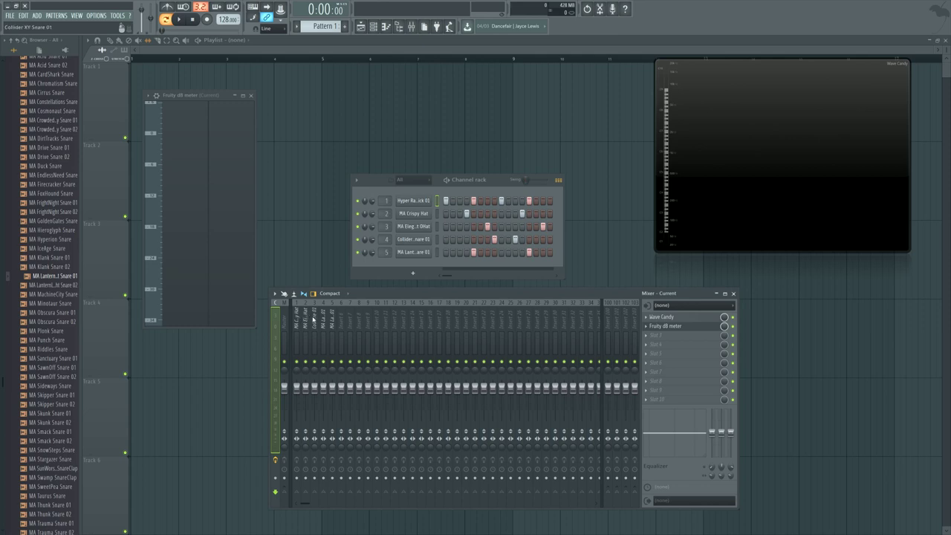
{"action": "left_click", "coordinate": [283, 320]}
{"action": "left_click", "coordinate": [276, 319]}
{"action": "left_click", "coordinate": [298, 324]}
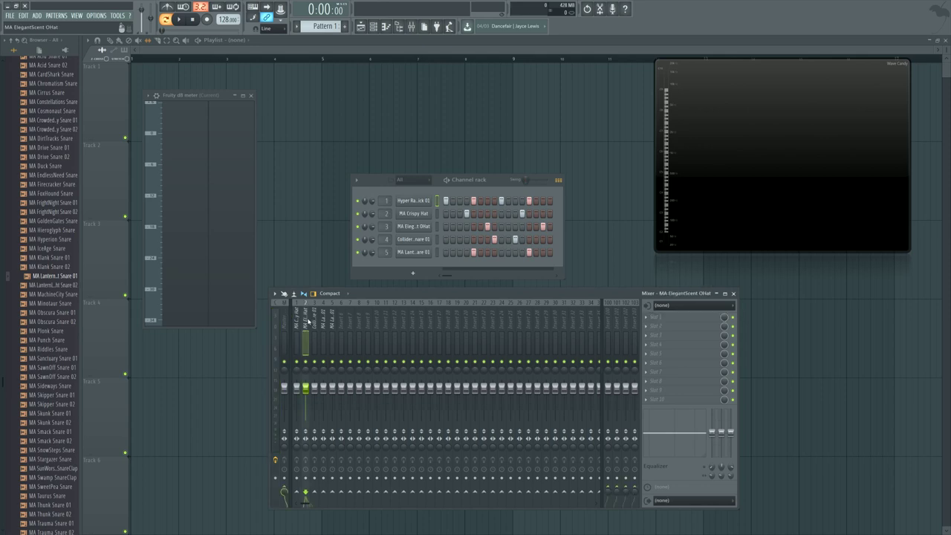